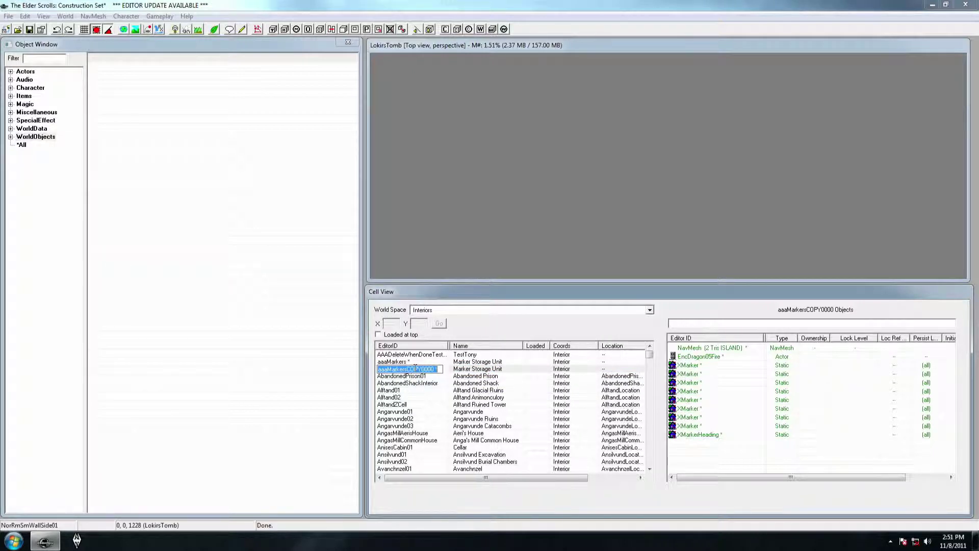
Step: Rename the duplicated marker storage cell aaaMarkersCOPY0000 as LokirsTomb
type("Lokirs")
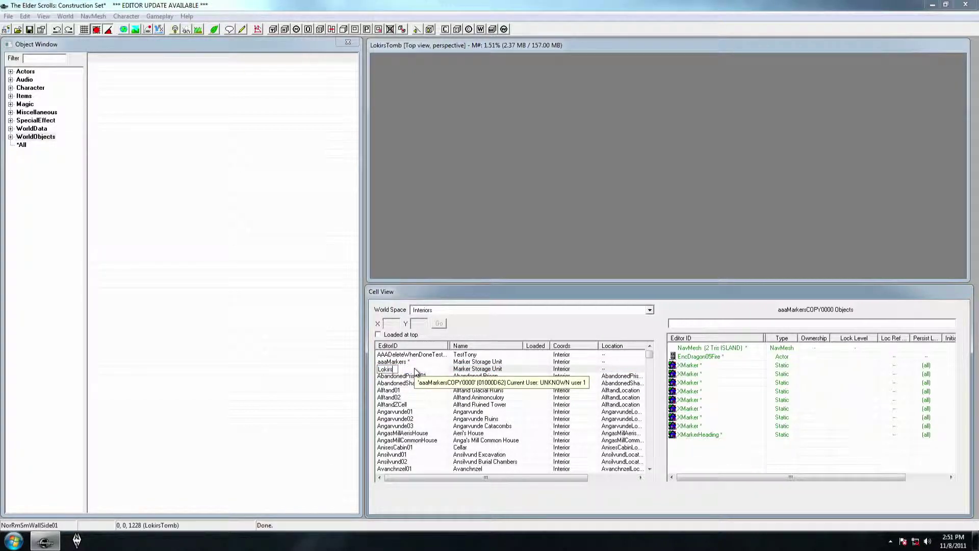
type("Tomb")
key("Return")
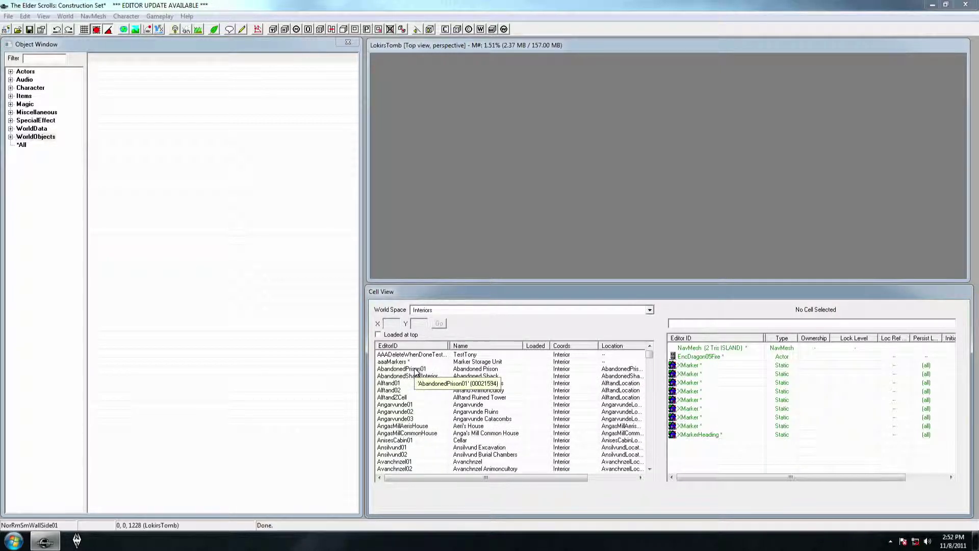
Step: Find the LokirsTomb cell among the interiors and set its interior data name to Lokir's Tomb
left_click(406, 418)
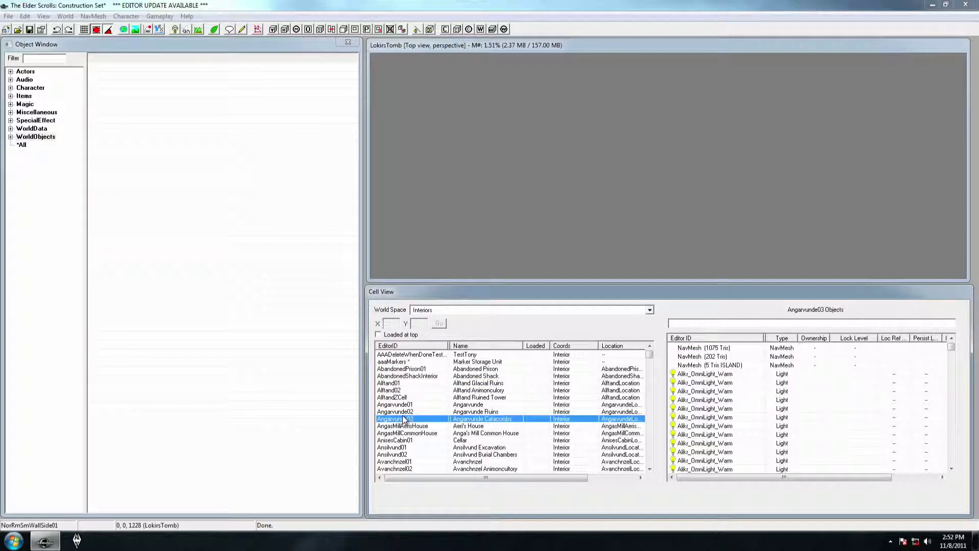
left_click(400, 376)
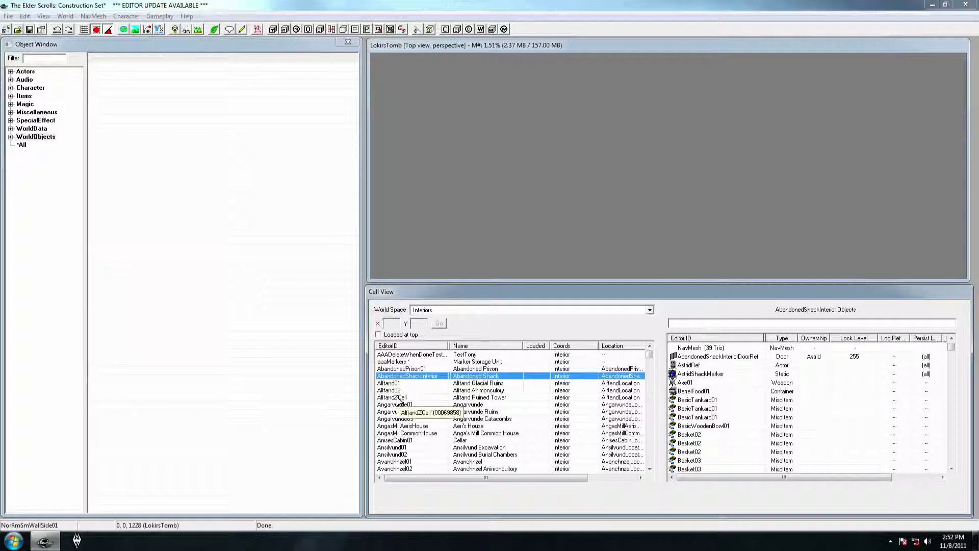
type("lok")
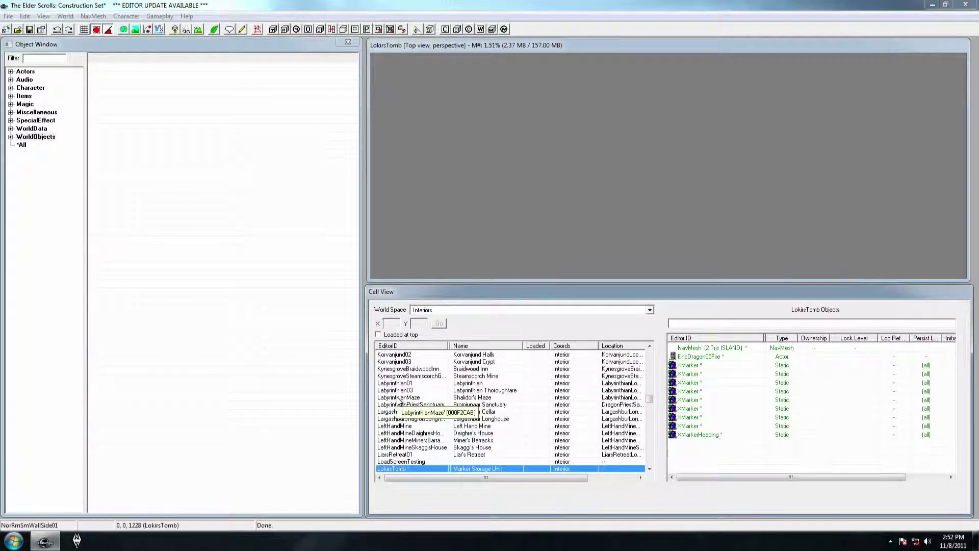
scroll(399, 401, "down", 2)
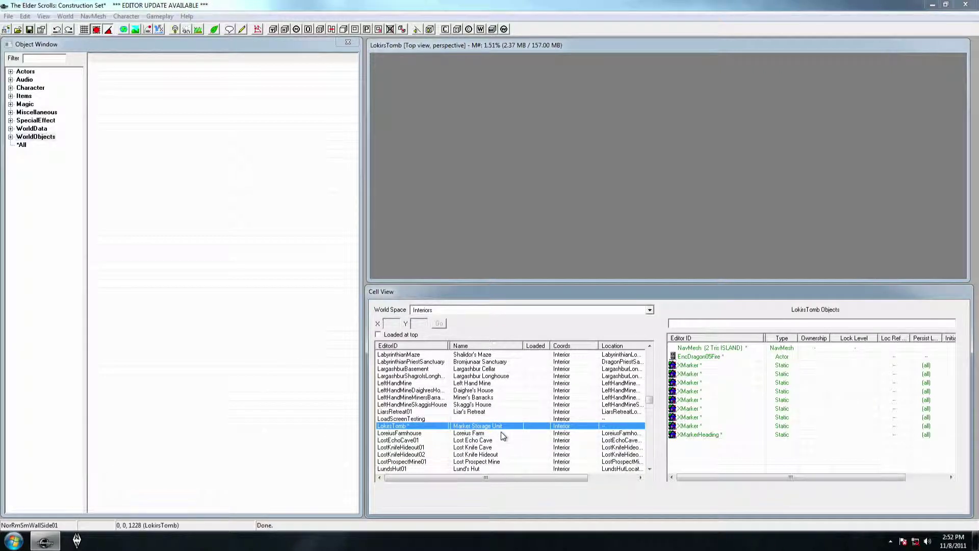
right_click(407, 430)
left_click(423, 449)
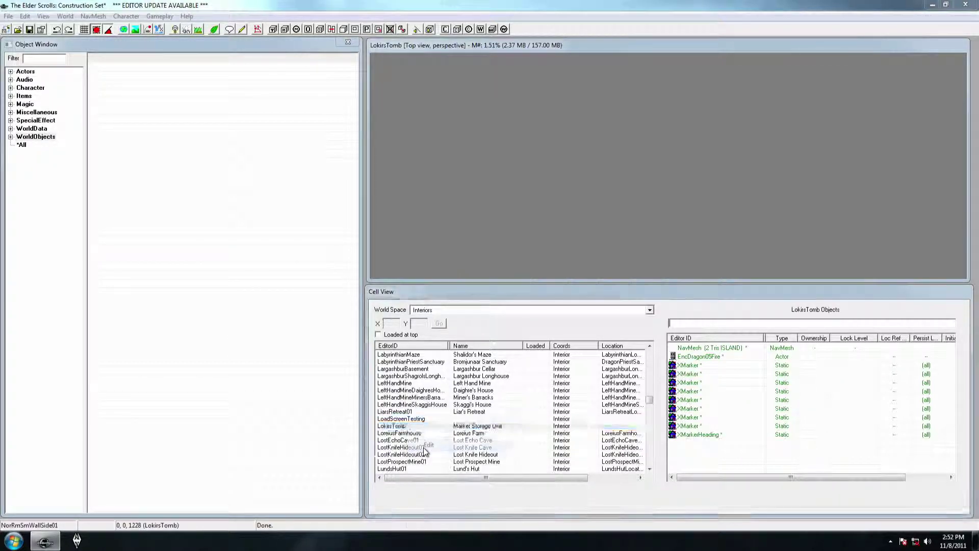
left_click(520, 115)
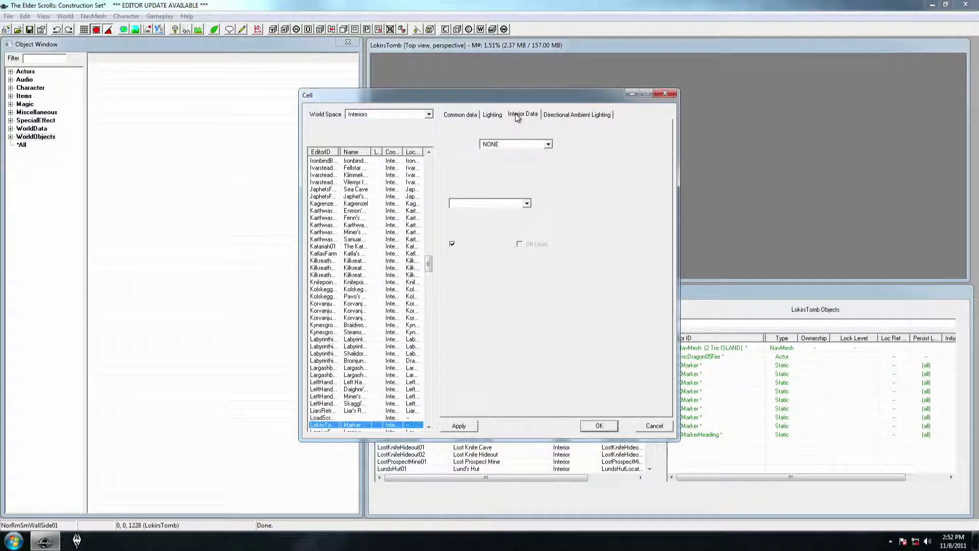
left_click_drag(516, 127, 442, 121)
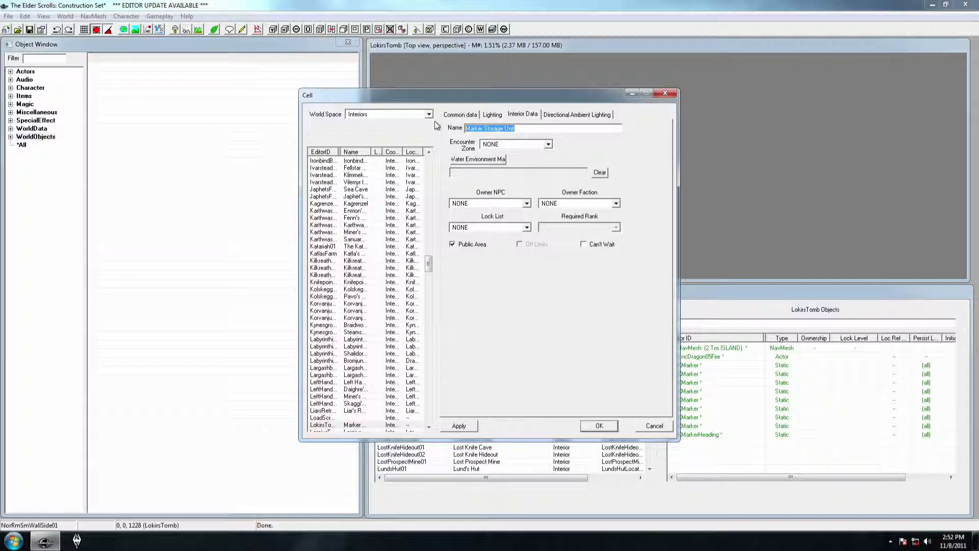
type("Lokir's Tomb")
left_click(599, 427)
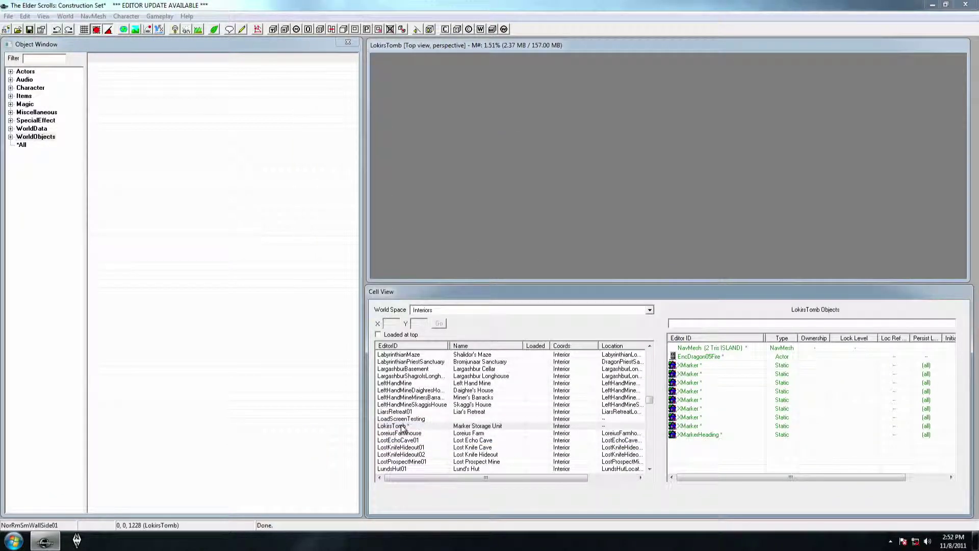
Step: Load the LokirsTomb cell and delete its EncDragon05Fire actor, all XMarkers and the XMarkerHeading
double_click(403, 426)
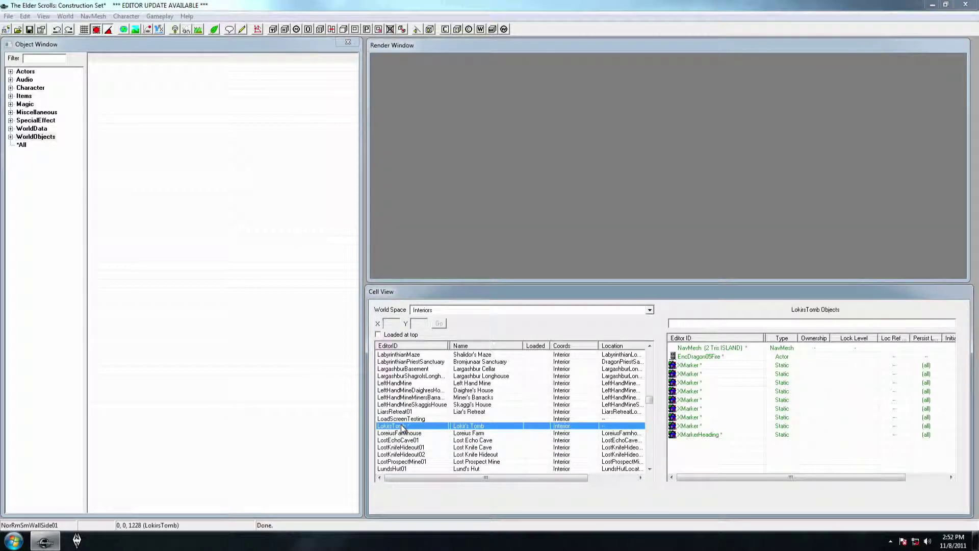
scroll(672, 160, "down", 6)
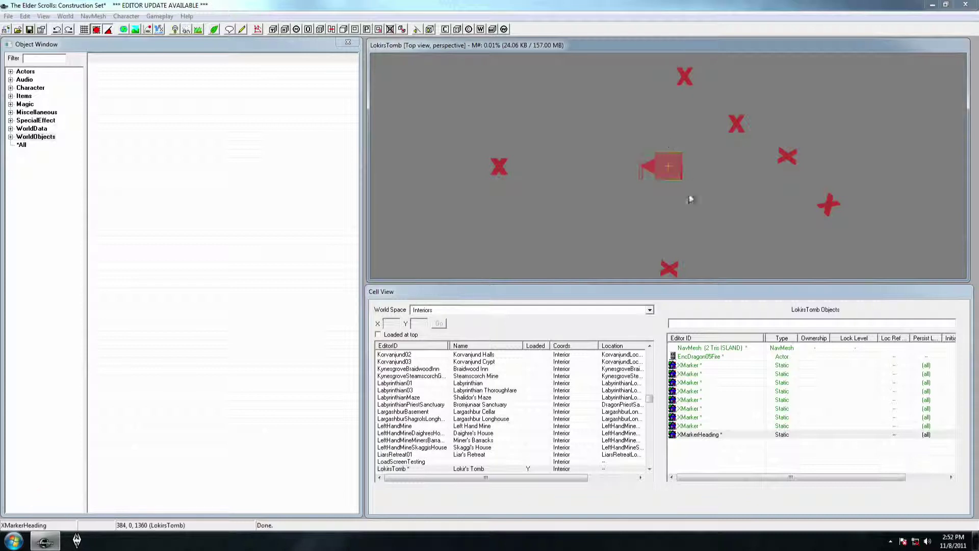
left_click(693, 357)
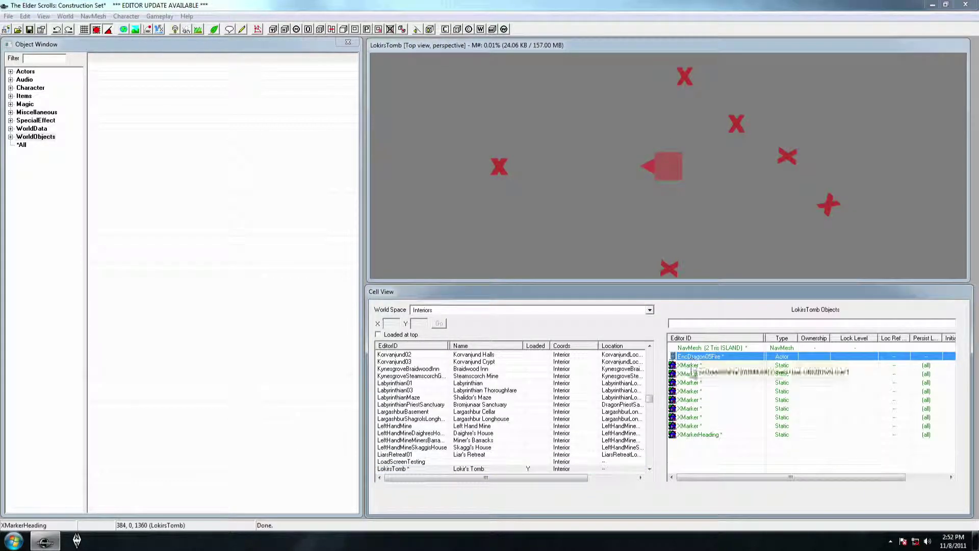
left_click(692, 435, "shift")
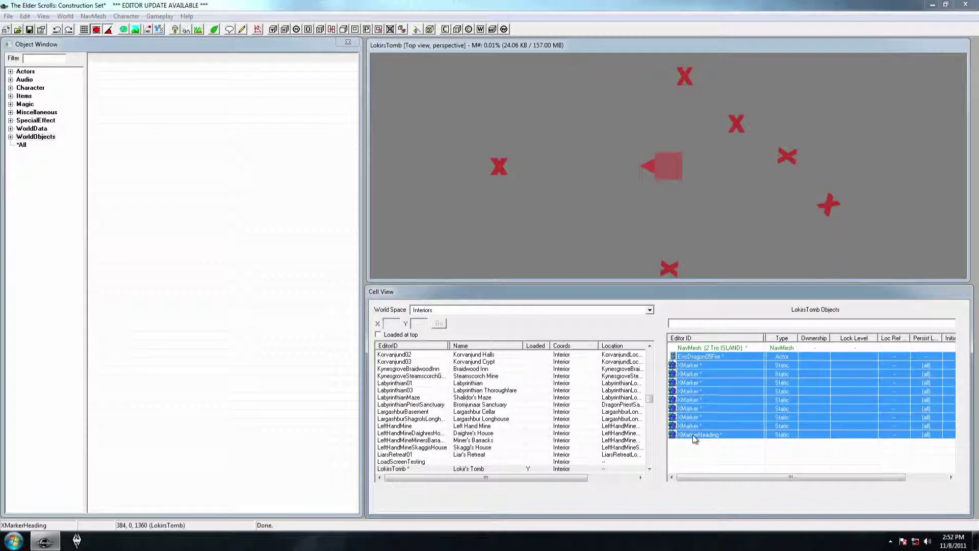
right_click(700, 397)
left_click(724, 426)
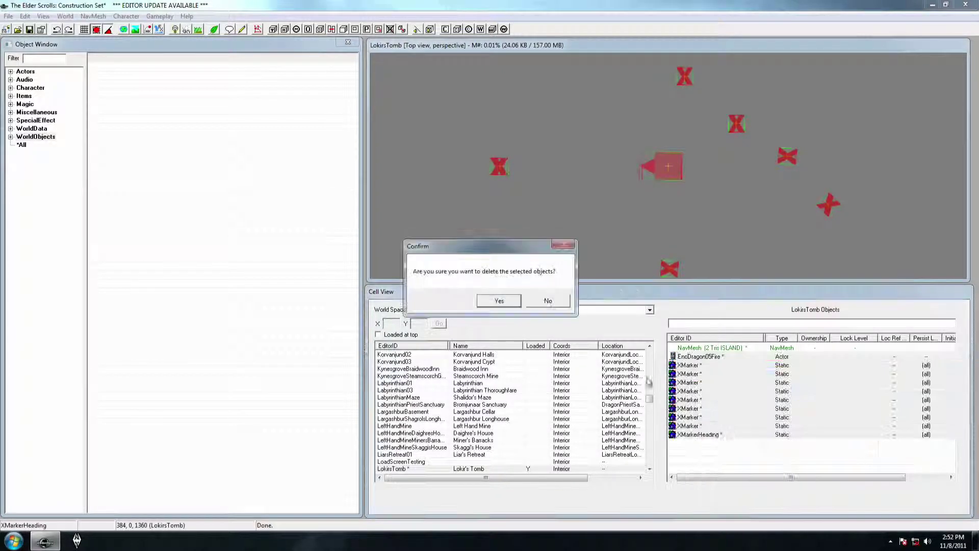
left_click(498, 300)
Step: Reselect the emptied LokirsTomb cell and load it again for editing
left_click(406, 447)
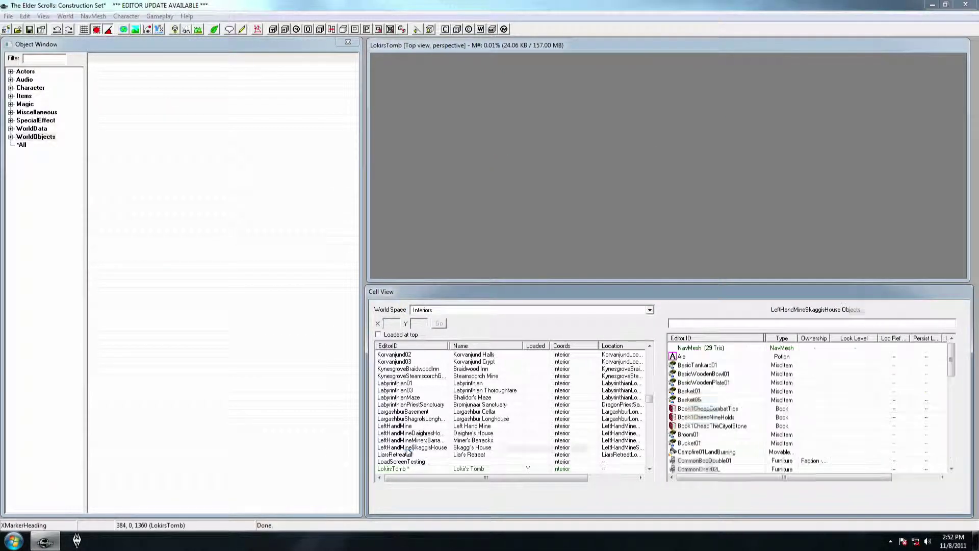
left_click(405, 390)
left_click(395, 468)
double_click(396, 468)
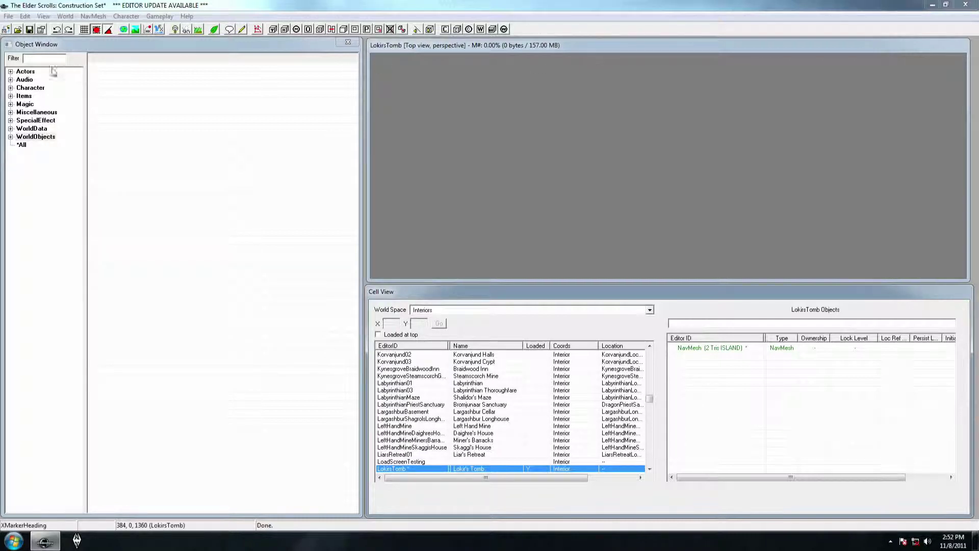
Step: Browse the static world objects to the Nordic dungeon small-room pieces and filter them by NorRmSmWallSide
left_click(11, 136)
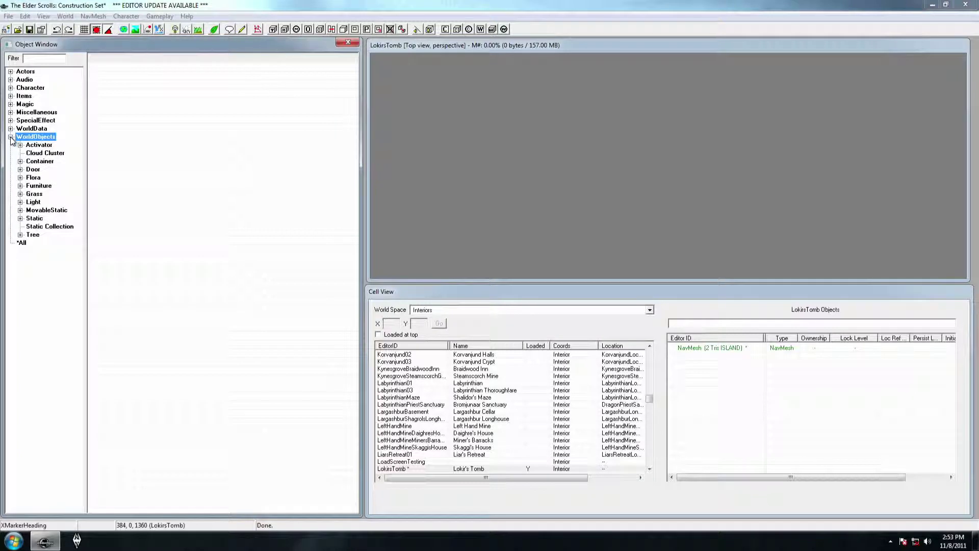
left_click(20, 218)
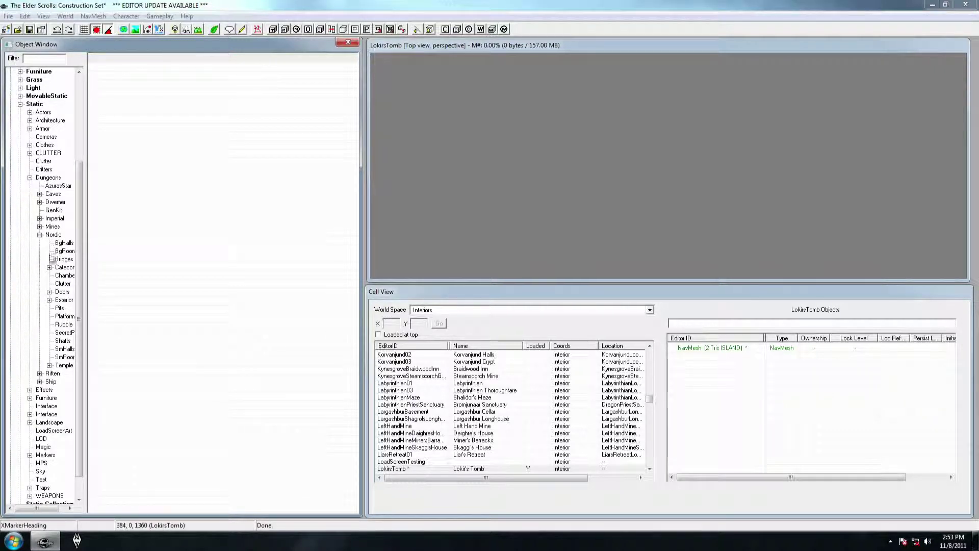
left_click(65, 357)
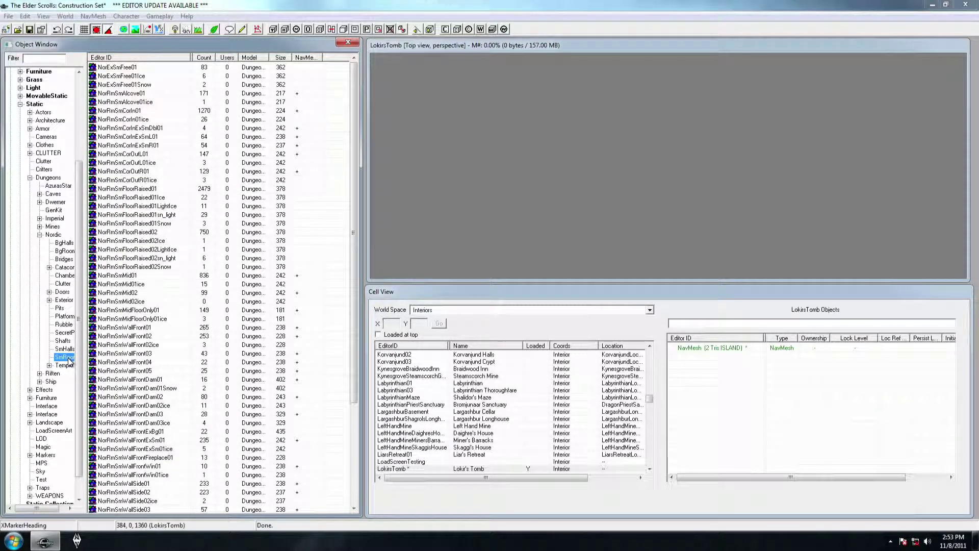
left_click(32, 58)
type("NorRm")
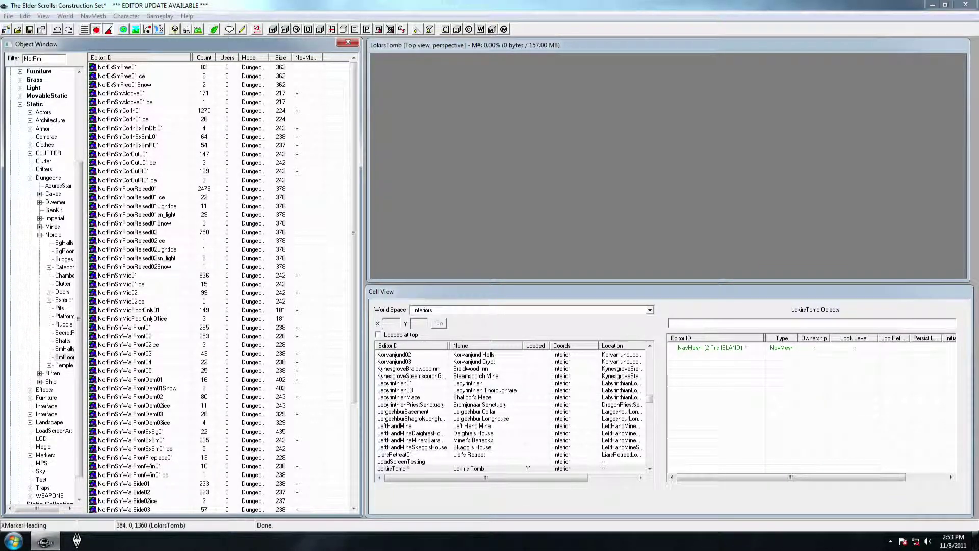
type("SmWallSid")
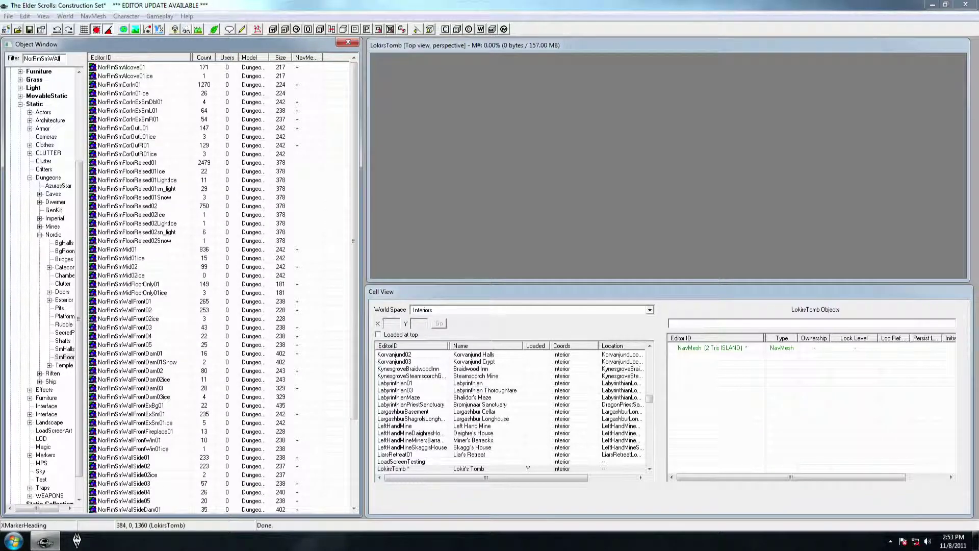
type("e")
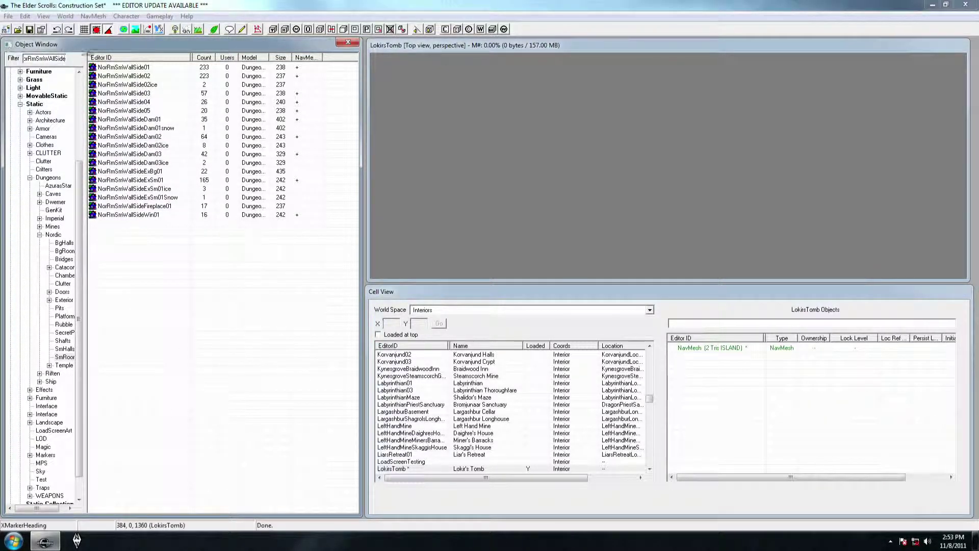
Step: Place one NorRmSmWallSide01 wall piece in the empty LokirsTomb cell
left_click_drag(115, 69, 623, 176)
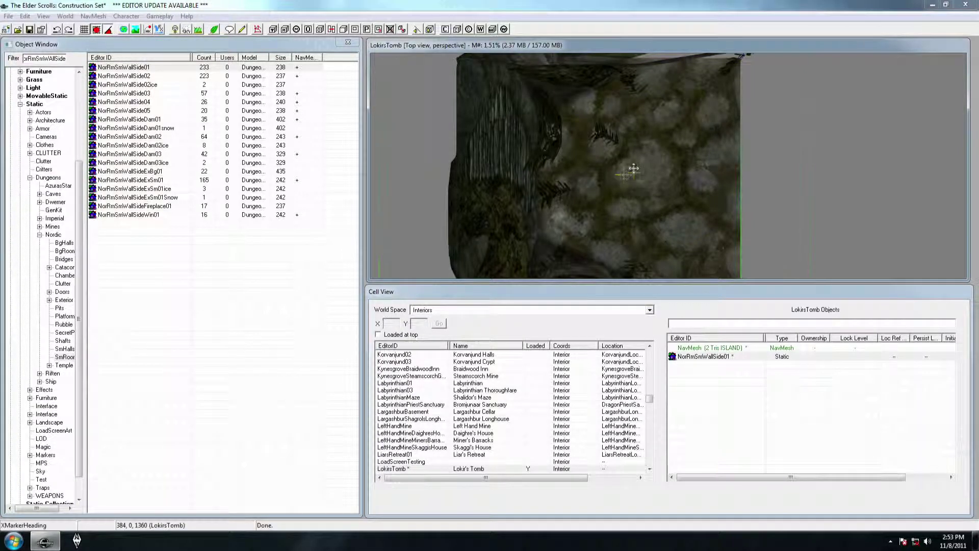
scroll(623, 175, "down", 5)
scroll(633, 168, "up", 5)
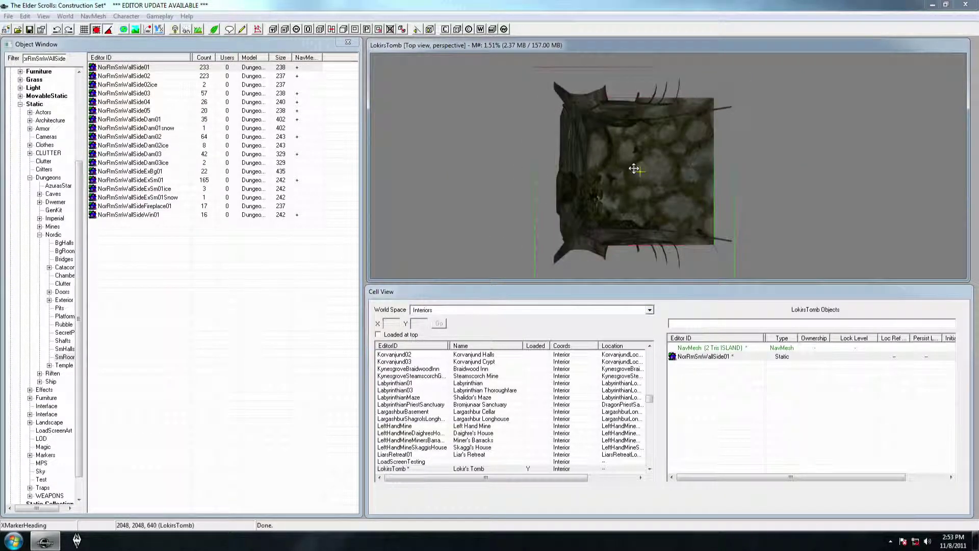
scroll(614, 166, "down", 4)
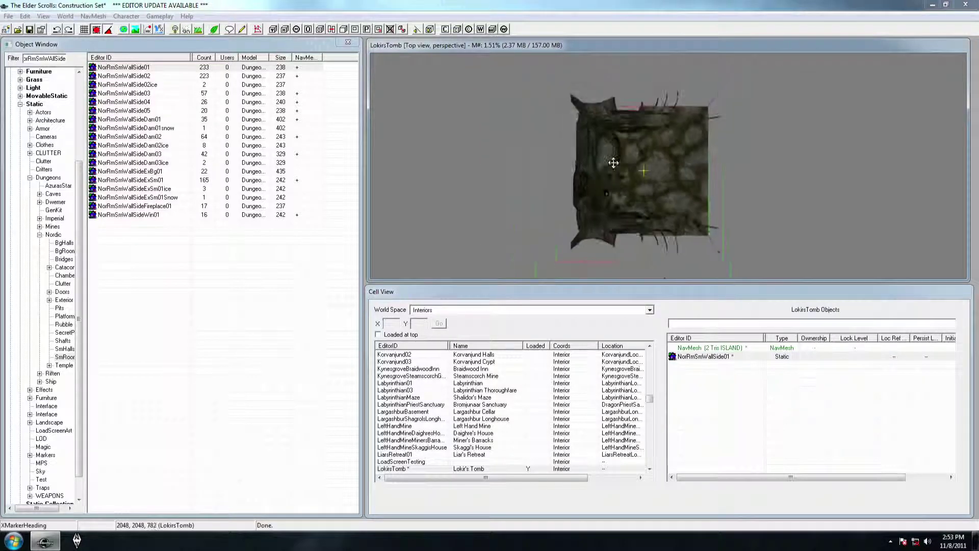
scroll(613, 162, "down", 4)
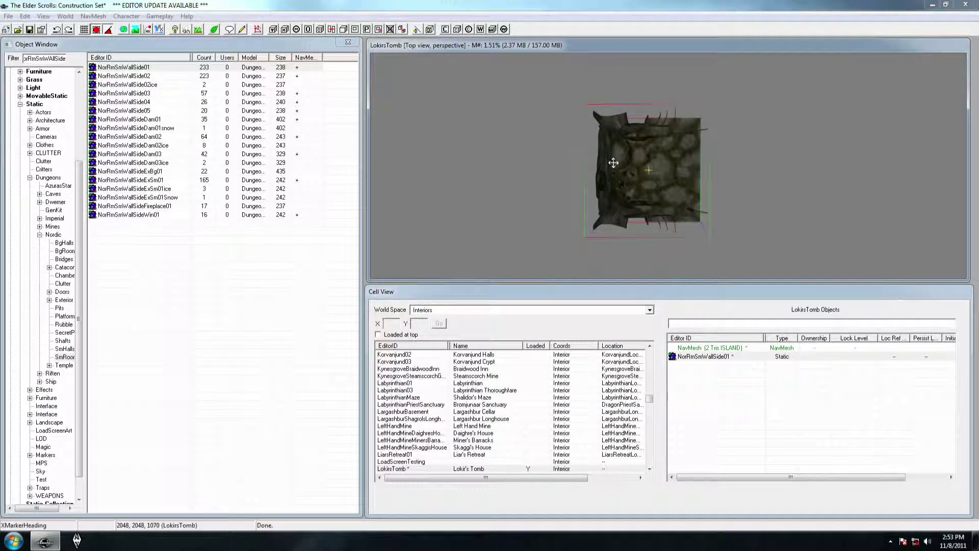
scroll(614, 163, "up", 5)
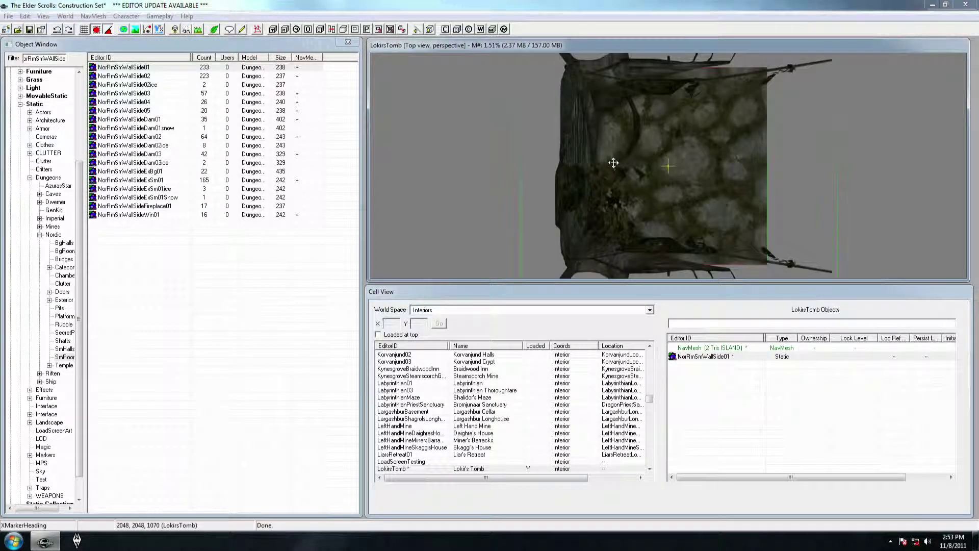
scroll(613, 162, "down", 2)
scroll(613, 162, "down", 1)
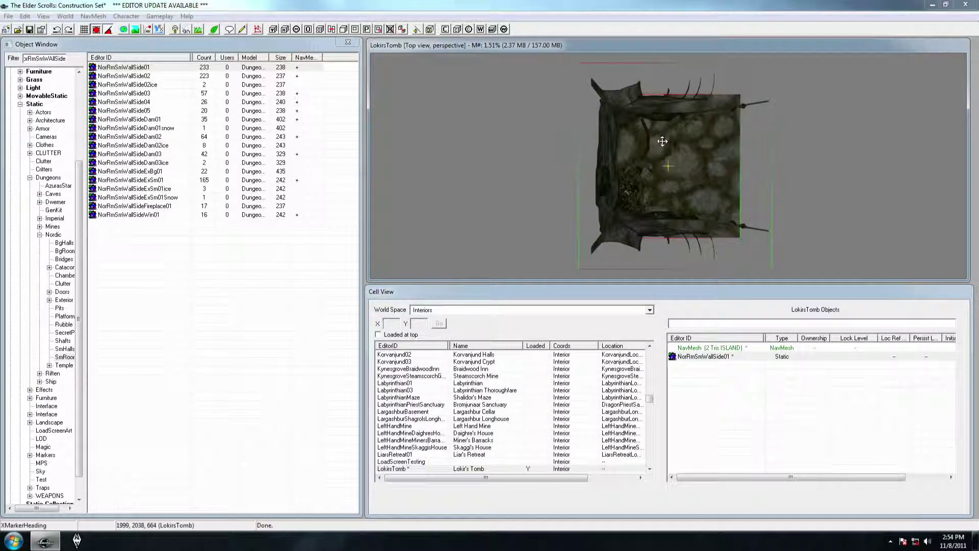
Step: Set the placed wall piece's X, Y and Z position to 0 and centre the view on it
right_click(662, 141)
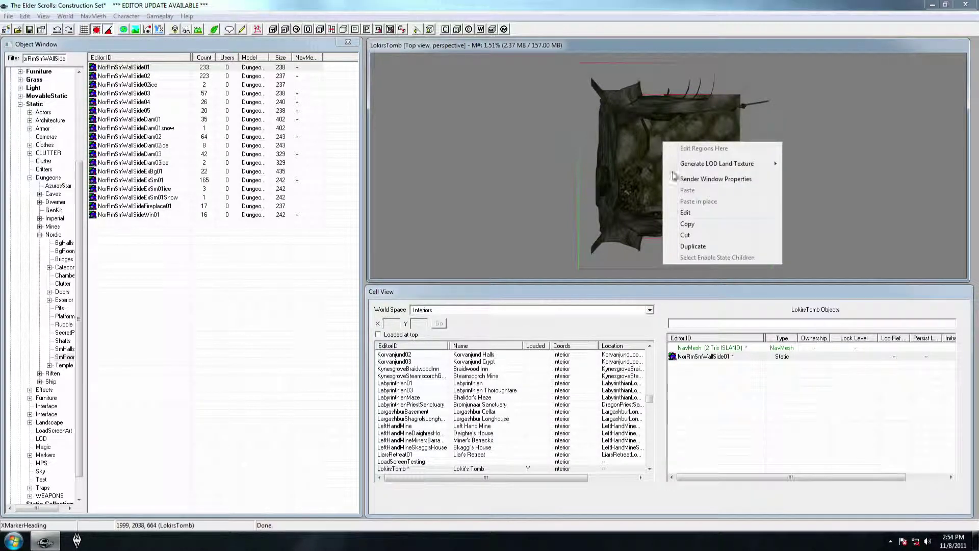
left_click(688, 213)
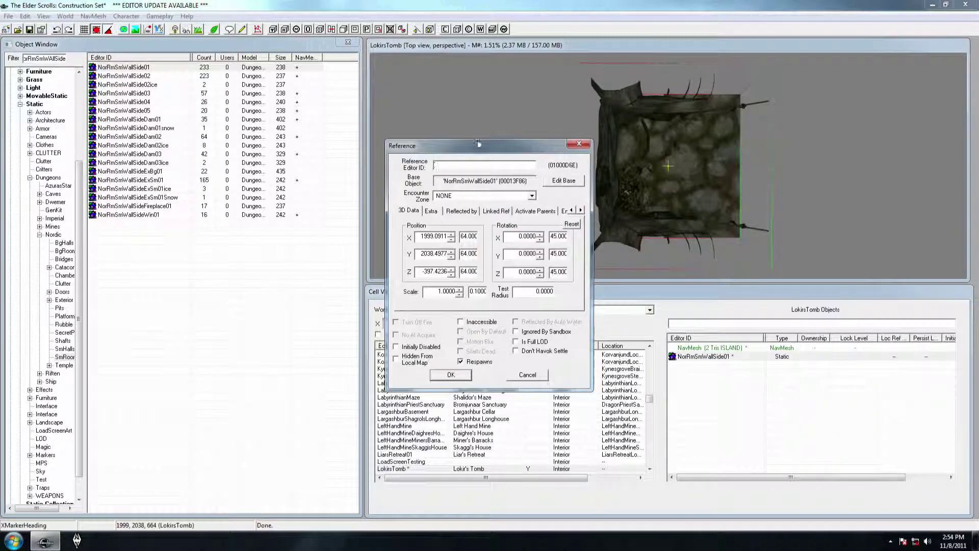
double_click(432, 236)
type("0")
double_click(432, 254)
type("0")
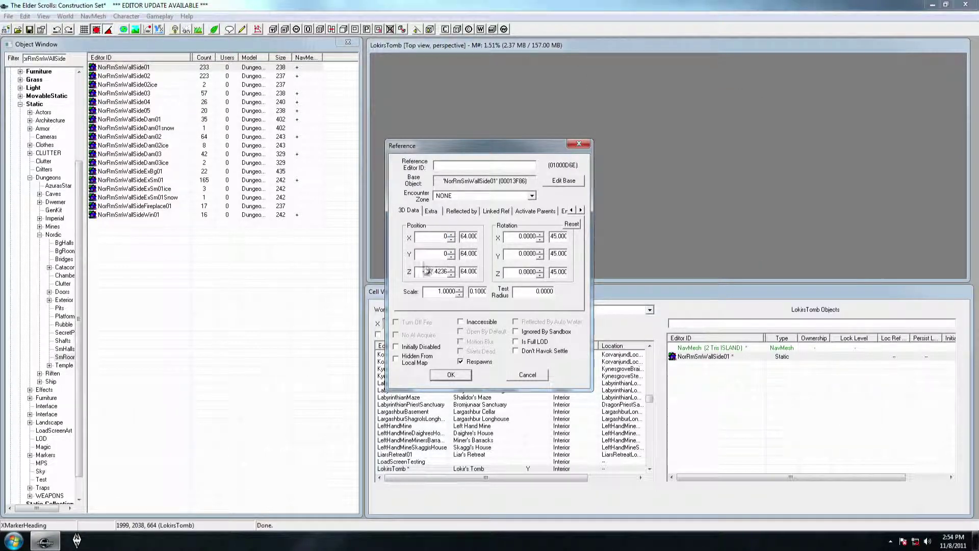
double_click(419, 270)
type("0")
left_click(451, 374)
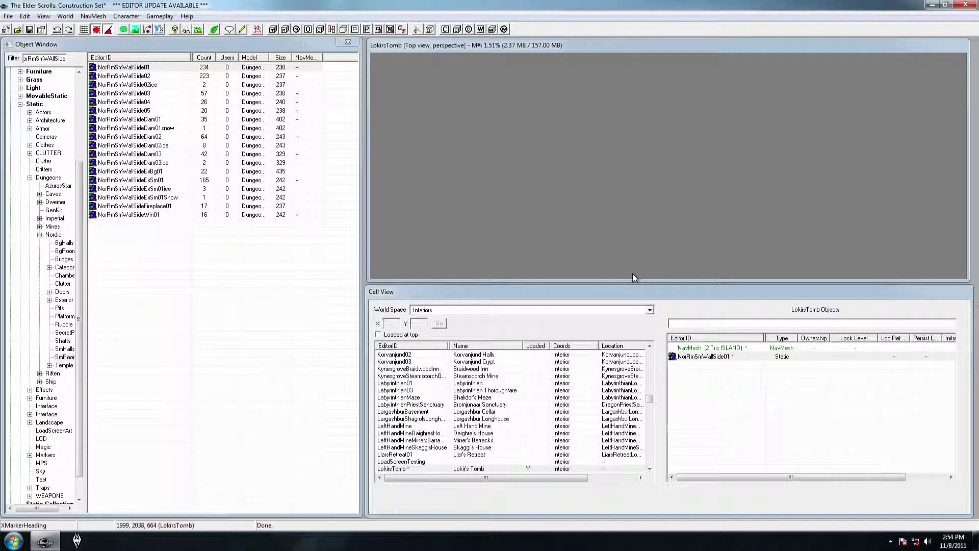
double_click(705, 357)
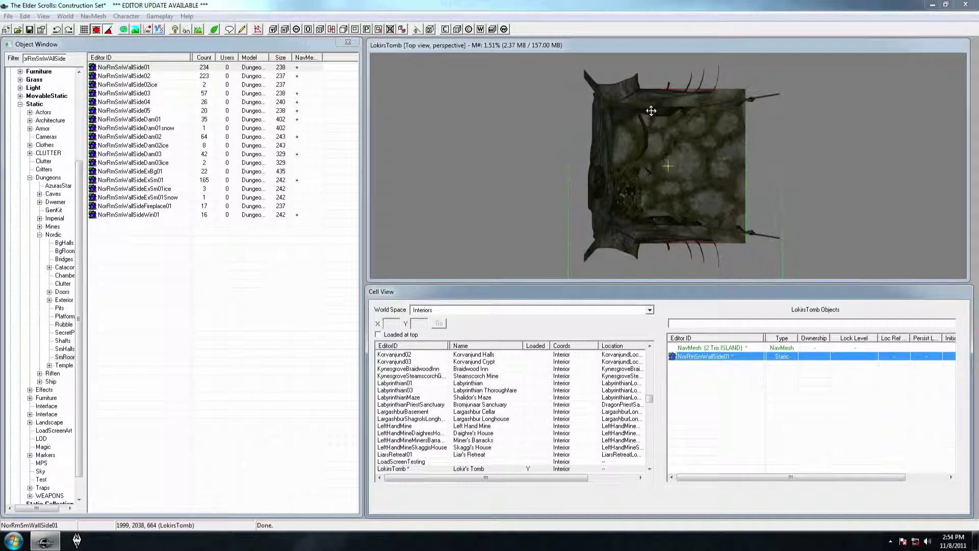
Step: Toggle the viewport's bright lighting off and on to compare how the wall piece displays
left_click(687, 133)
key("a")
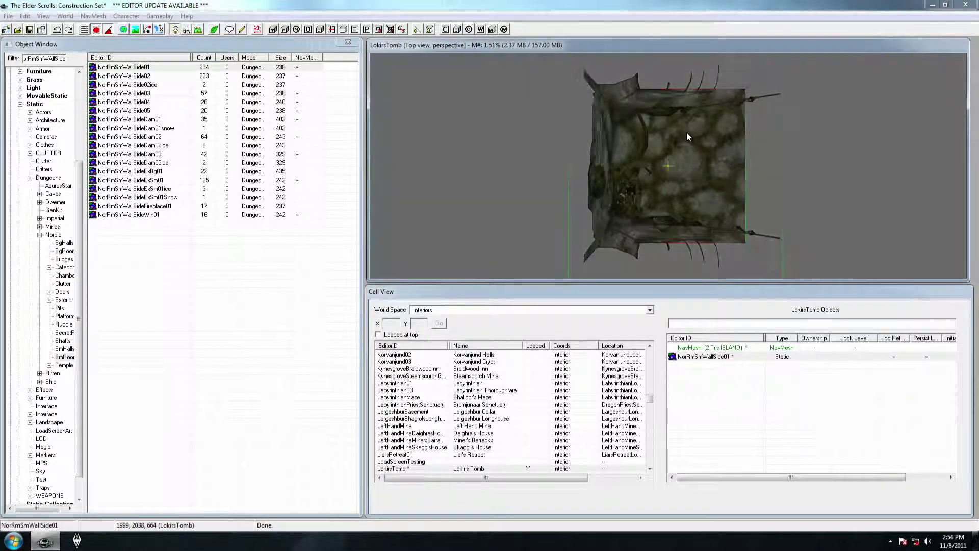
left_click(174, 29)
left_click(172, 32)
left_click(172, 32)
scroll(684, 191, "down", 5)
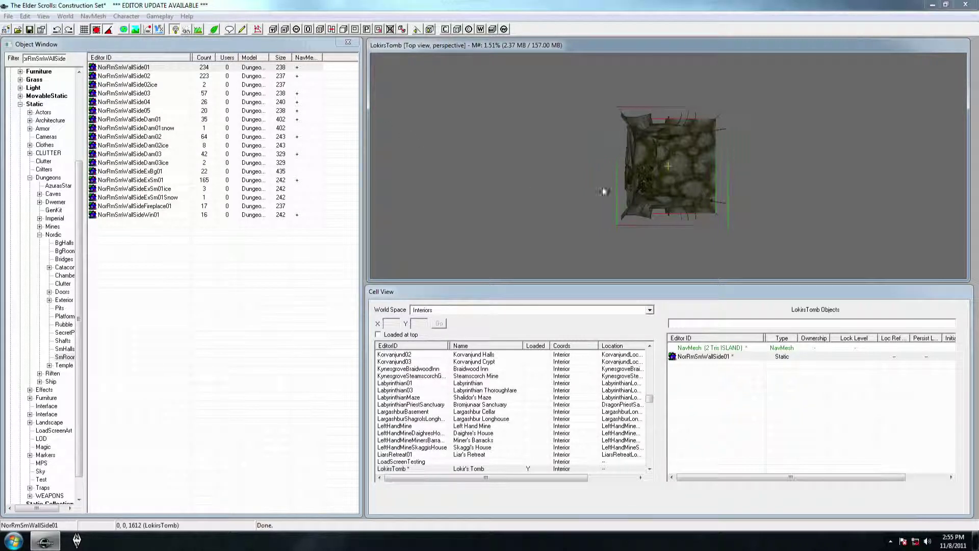
Step: Orbit around the wall piece and try moving it about with grid snapping toggled
key("shift")
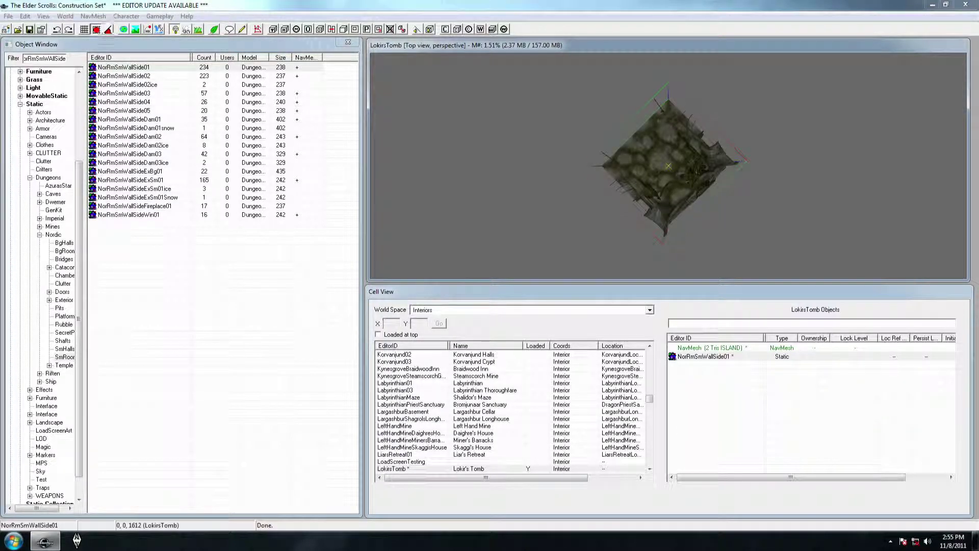
key("shift")
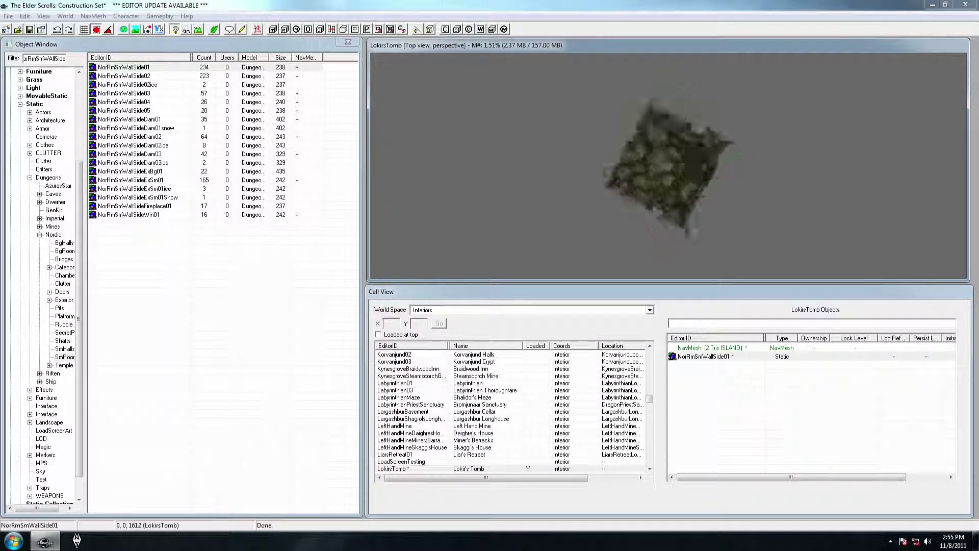
right_click_drag(711, 154, 663, 138)
key("ctrl+q")
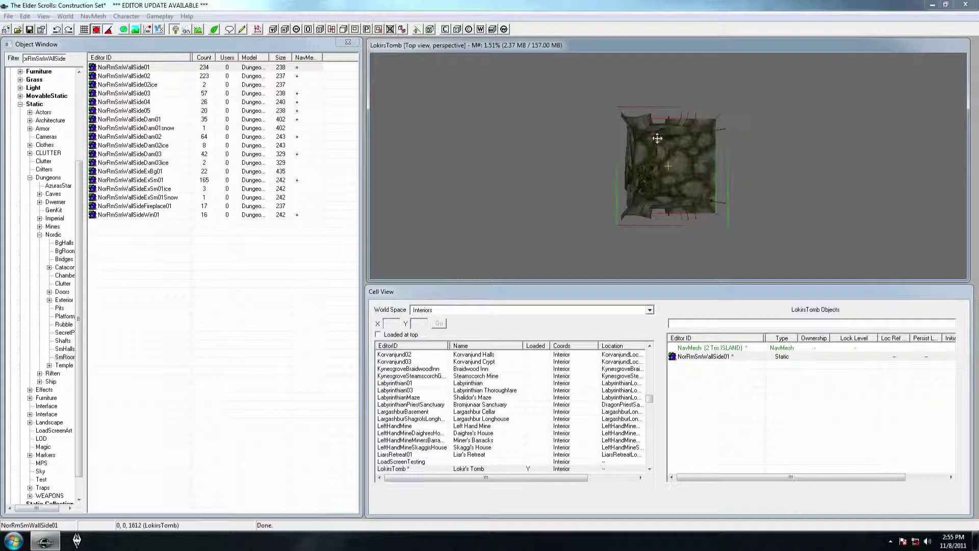
left_click_drag(676, 149, 603, 126)
right_click_drag(603, 127, 594, 127)
Step: Duplicate the NorRmSmWallSide01 piece and snap the copy end to end with the original to extend the wall
scroll(681, 155, "down", 5)
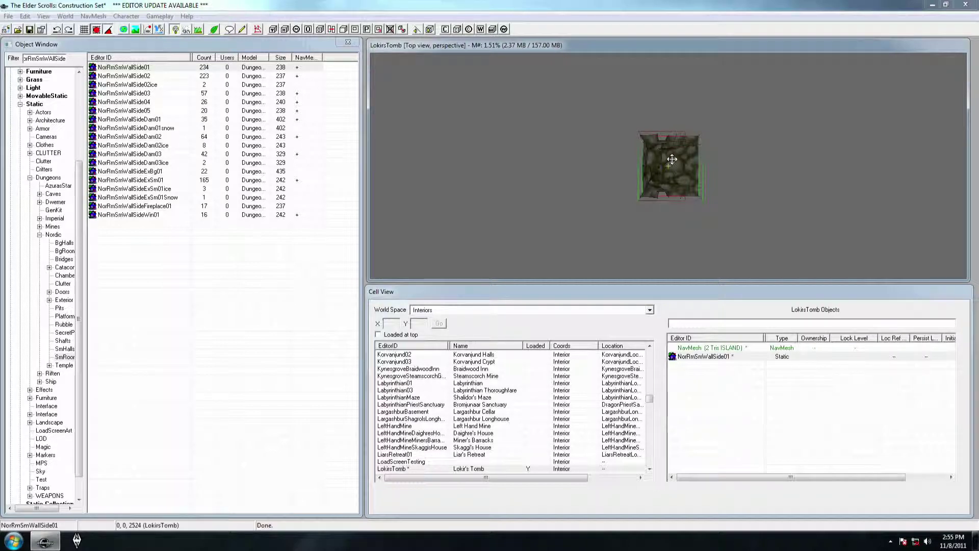
key("ctrl+d")
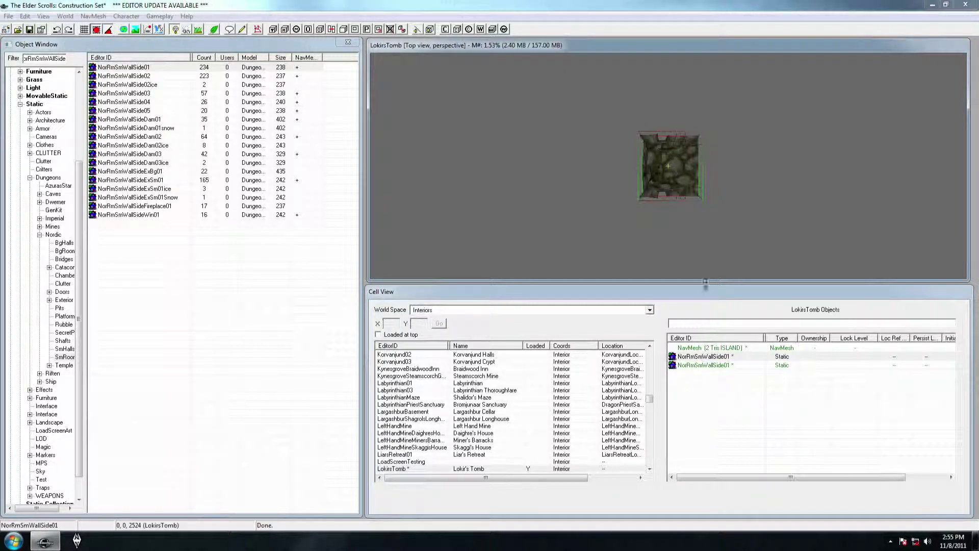
left_click_drag(692, 164, 692, 104)
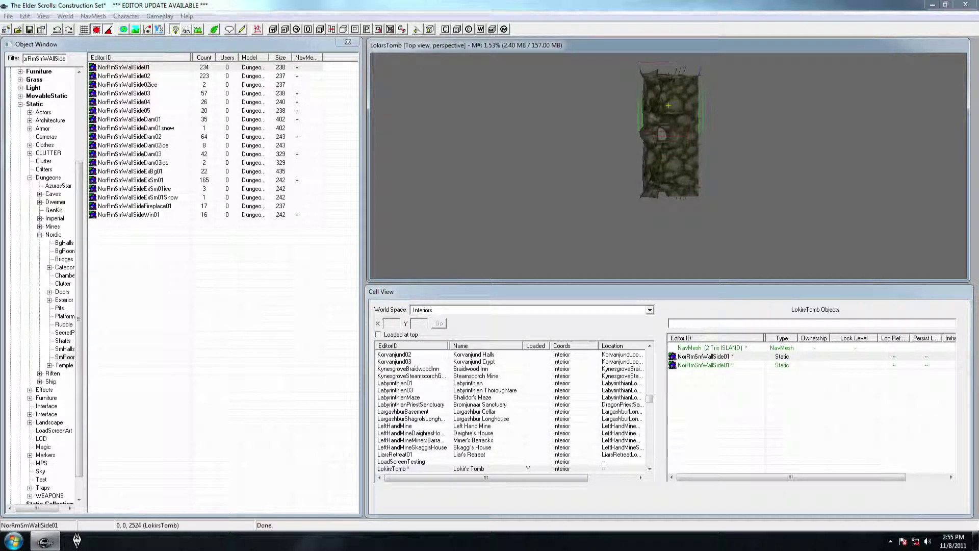
scroll(686, 111, "down", 2)
middle_click_drag(699, 110, 680, 116)
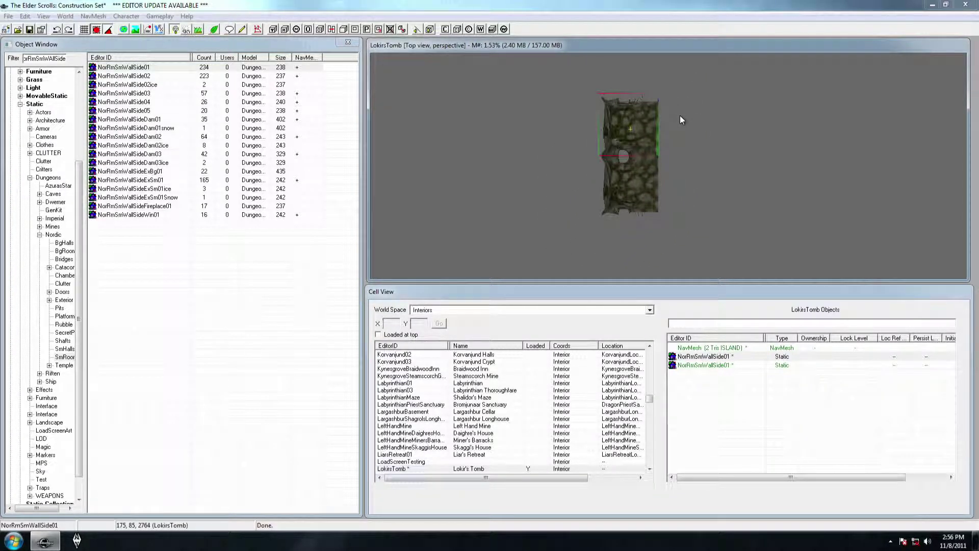
Step: Filter the objects by NorRmSmCor and position one NorRmSmCorIn01 corner piece at one end of the wall row
left_click_drag(44, 58, 86, 57)
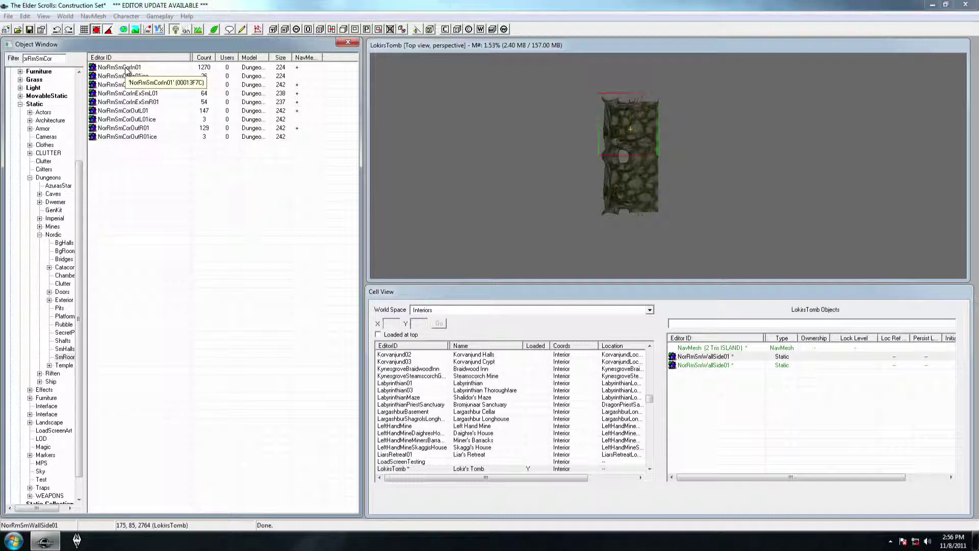
left_click_drag(132, 71, 643, 130)
scroll(647, 118, "up", 5)
scroll(643, 128, "down", 5)
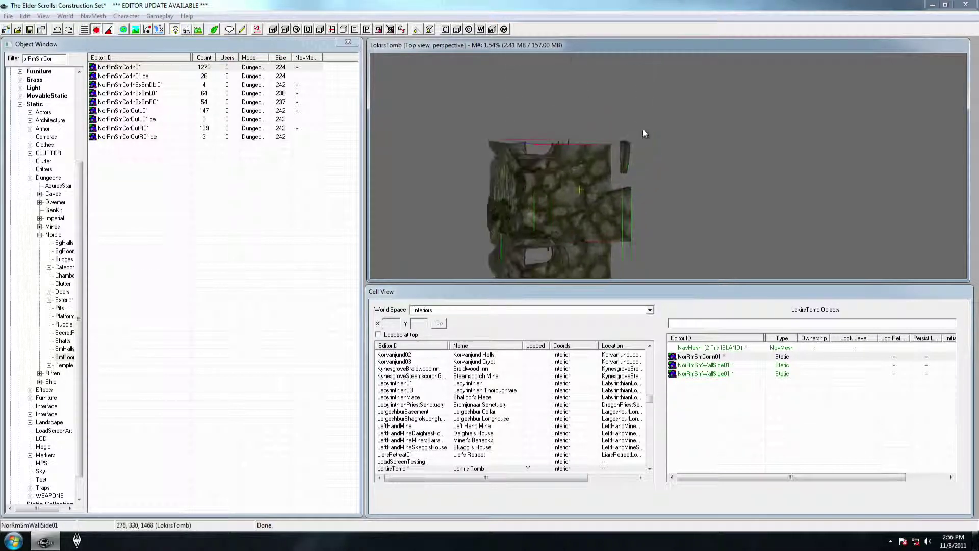
left_click_drag(639, 217, 624, 146)
scroll(637, 163, "down", 4)
mouse_move(634, 176)
middle_mouse_down()
mouse_move(640, 137)
mouse_move(637, 163)
middle_mouse_up()
scroll(637, 163, "up", 1)
Step: Duplicate the NorRmSmCorIn01 corner piece and position the copy at the opposite end of the wall row
key("ctrl+d")
left_click_drag(629, 102, 637, 222)
right_click_drag(643, 250, 656, 249)
left_click_drag(665, 226, 639, 239)
left_click(624, 208, "ctrl")
middle_click_drag(623, 202, 608, 185, "shift")
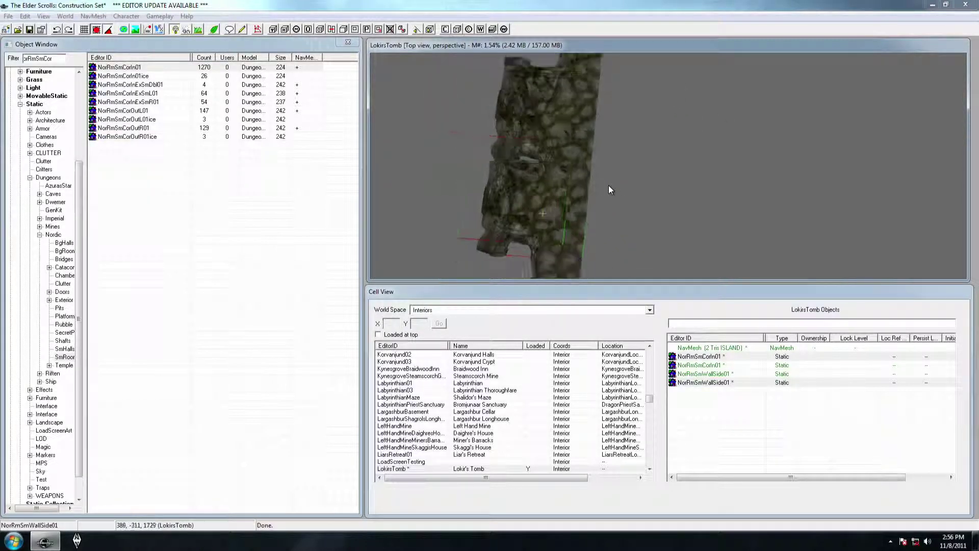
Step: Filter the objects by NorRmSmMid and place one NorRmSmMid01 piece in the cell
left_click(56, 59)
key("BackSpace")
key("BackSpace")
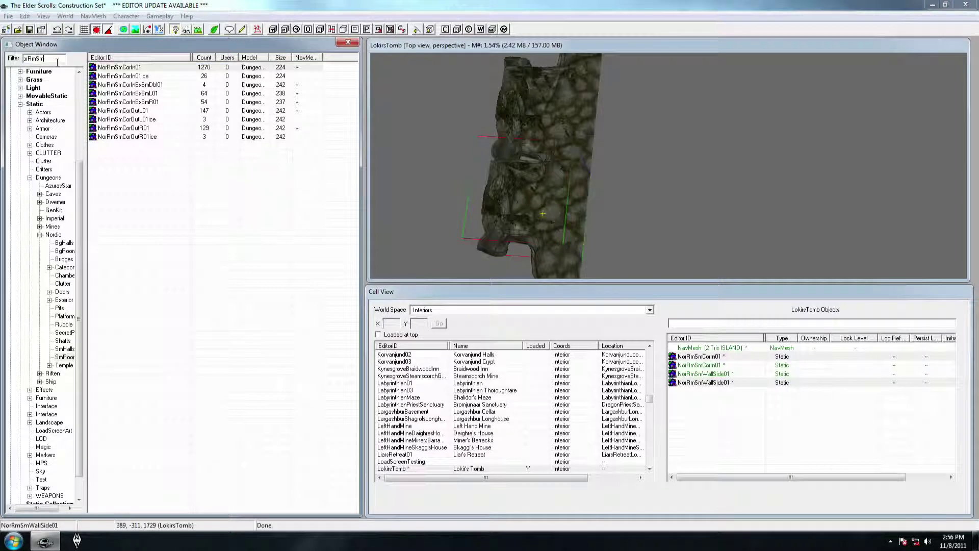
type("Mid")
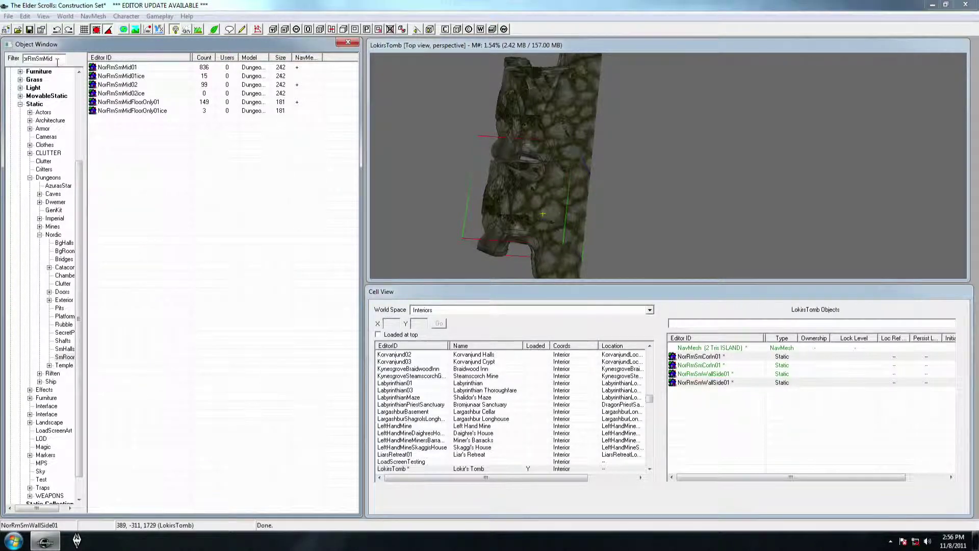
left_click_drag(121, 73, 453, 109)
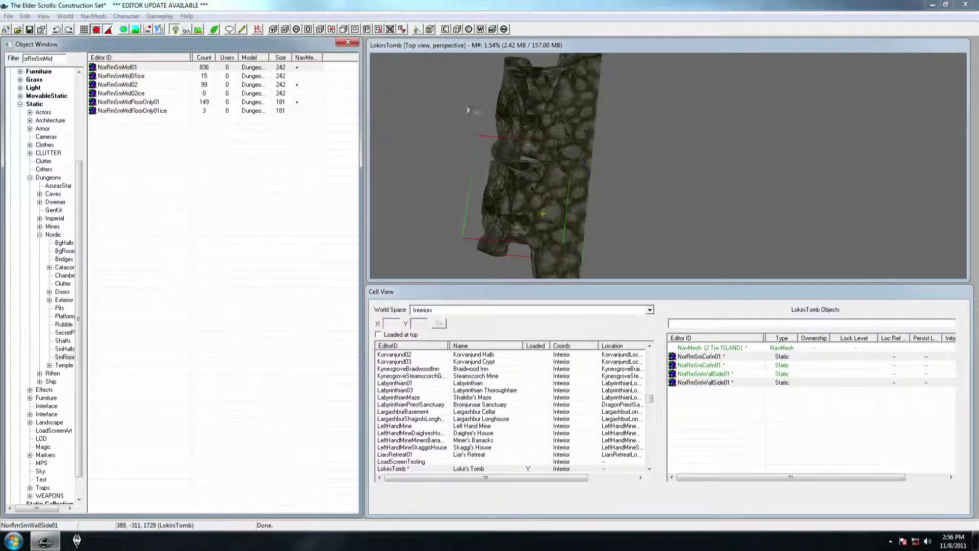
Step: Move the NorRmSmMid01 piece flush against the open inner side of one of the wall pieces
left_click_drag(617, 118, 649, 127)
middle_click_drag(640, 131, 670, 93, "shift")
scroll(654, 147, "up", 8)
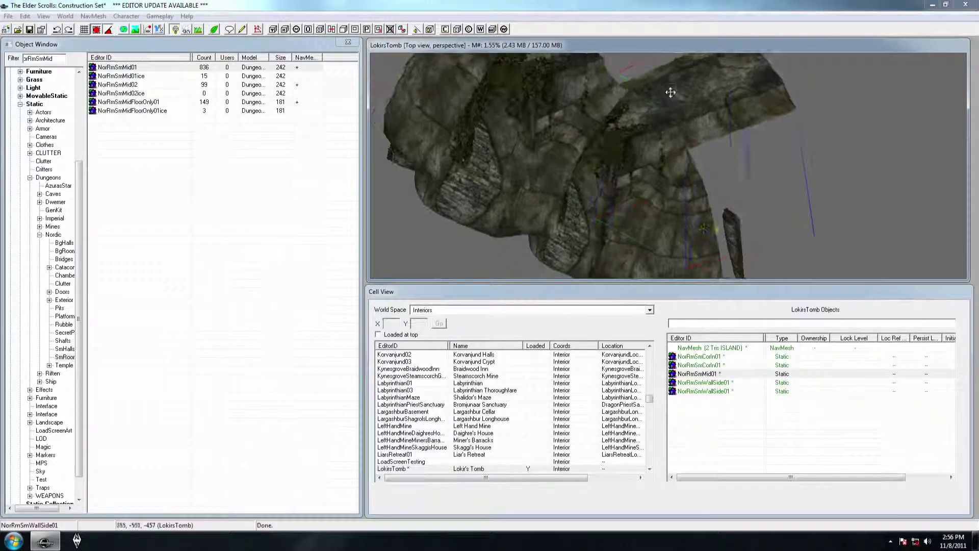
right_click_drag(670, 92, 731, 92)
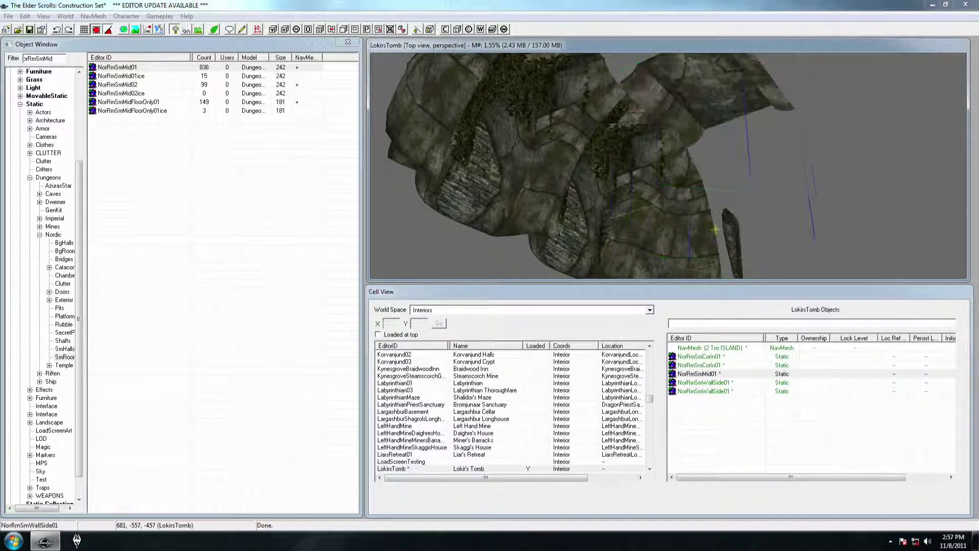
middle_click_drag(638, 93, 601, 153)
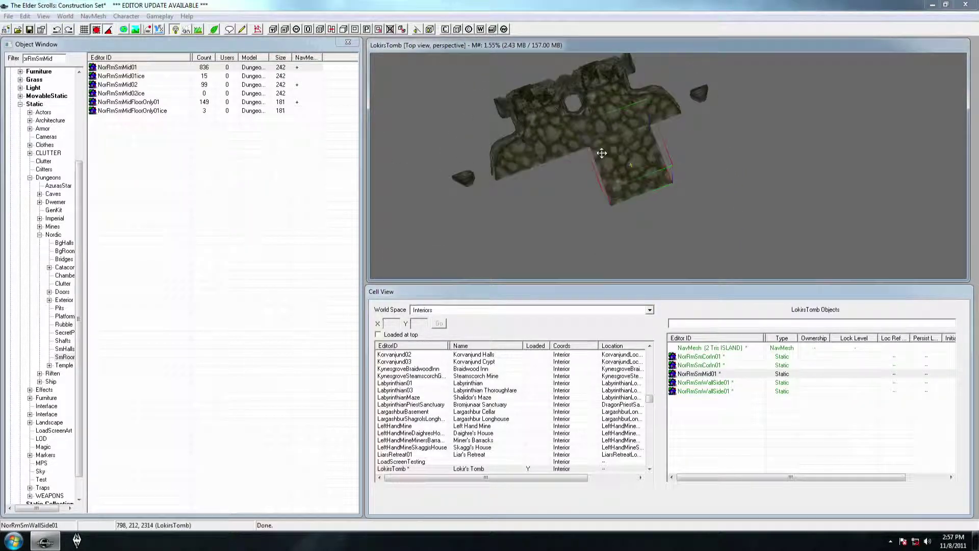
Step: Duplicate the NorRmSmMid01 piece and snap the copy beside it, in front of the other wall piece
key("ctrl+d")
left_click_drag(644, 157, 584, 179)
middle_click_drag(590, 171, 649, 154, "shift")
scroll(640, 110, "up", 3)
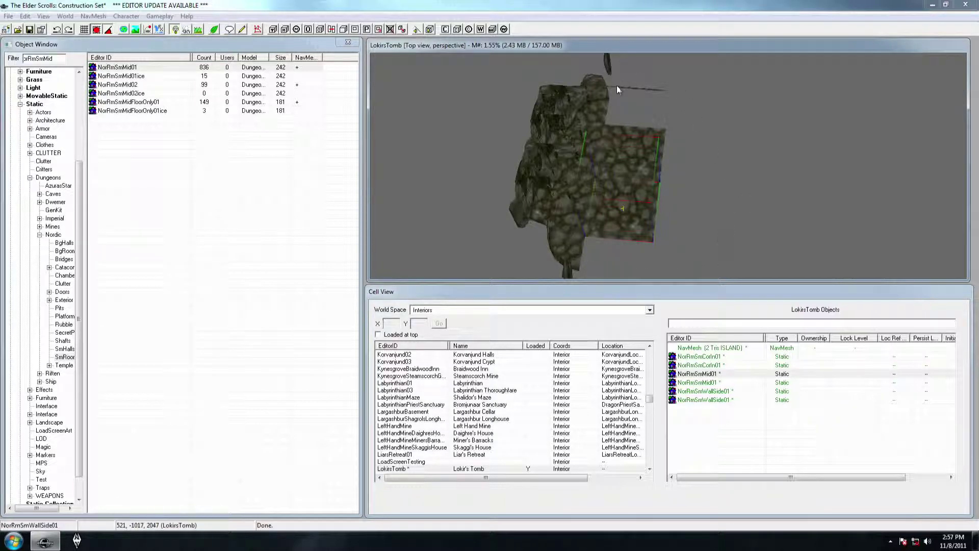
middle_click_drag(625, 116, 621, 129)
Step: Duplicate a NorRmSmWallSide01 piece and move the copy to an open edge of the room
left_click(571, 153)
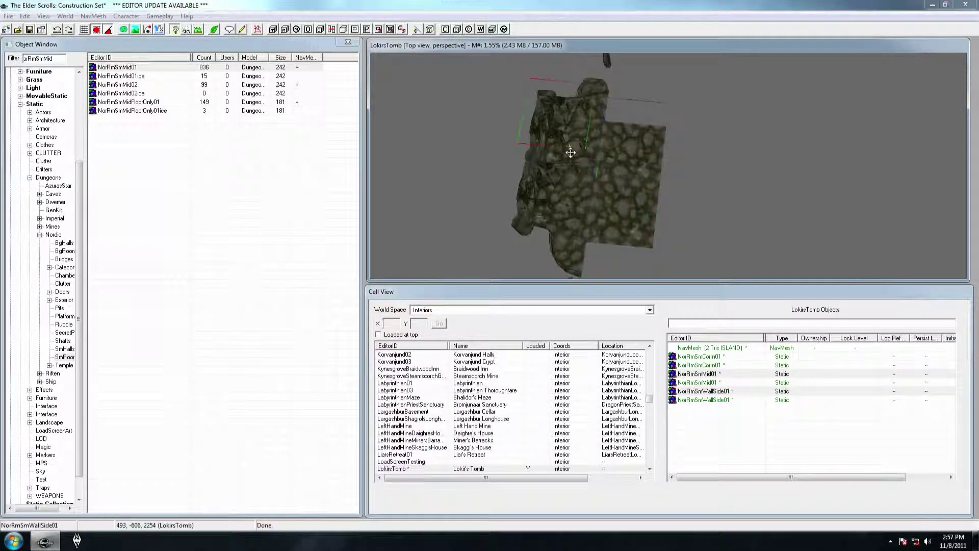
key("ctrl+d")
left_click_drag(570, 152, 648, 97)
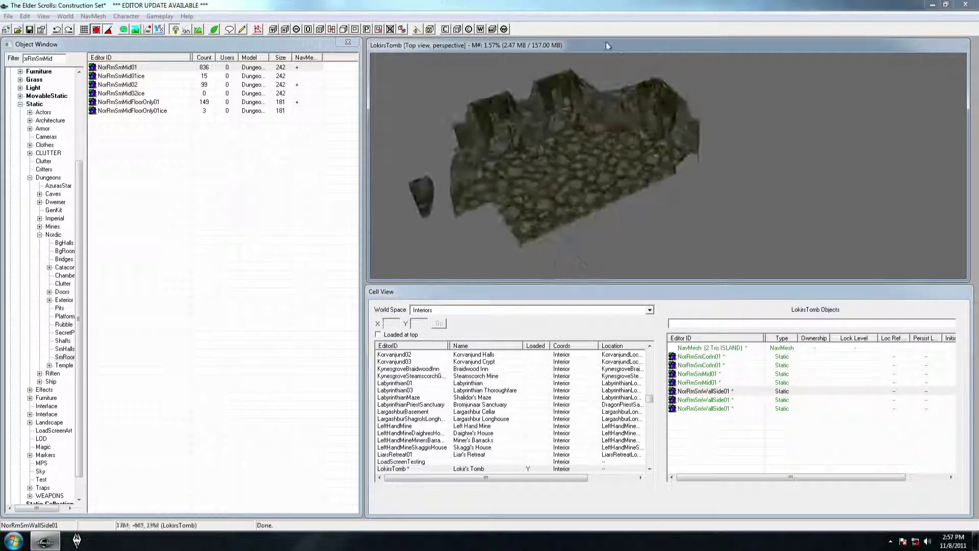